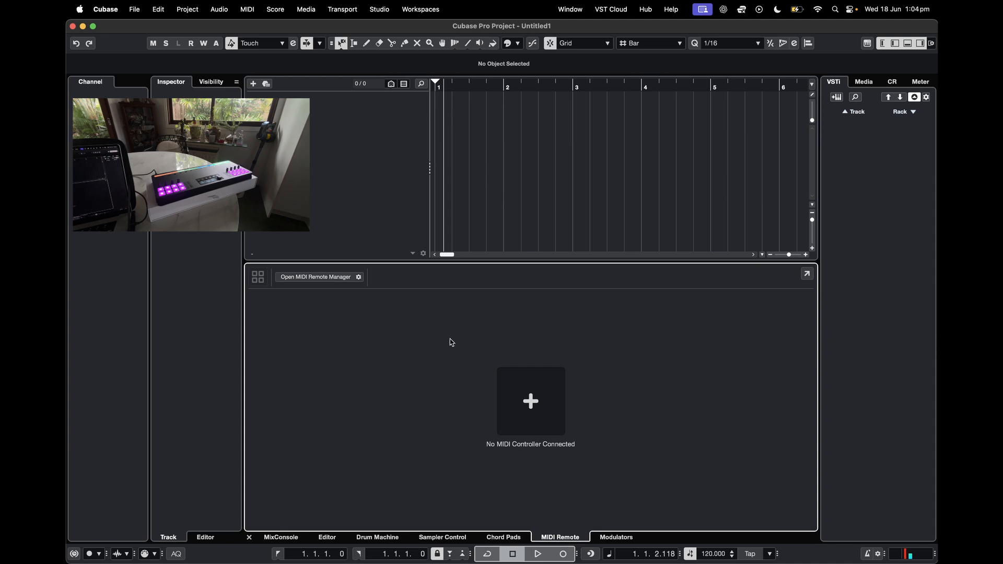
# Step: Import the MIDI Remote script Sway.midiremote from the Documents folder, overwriting the existing Sway script
pyautogui.click(348, 276)
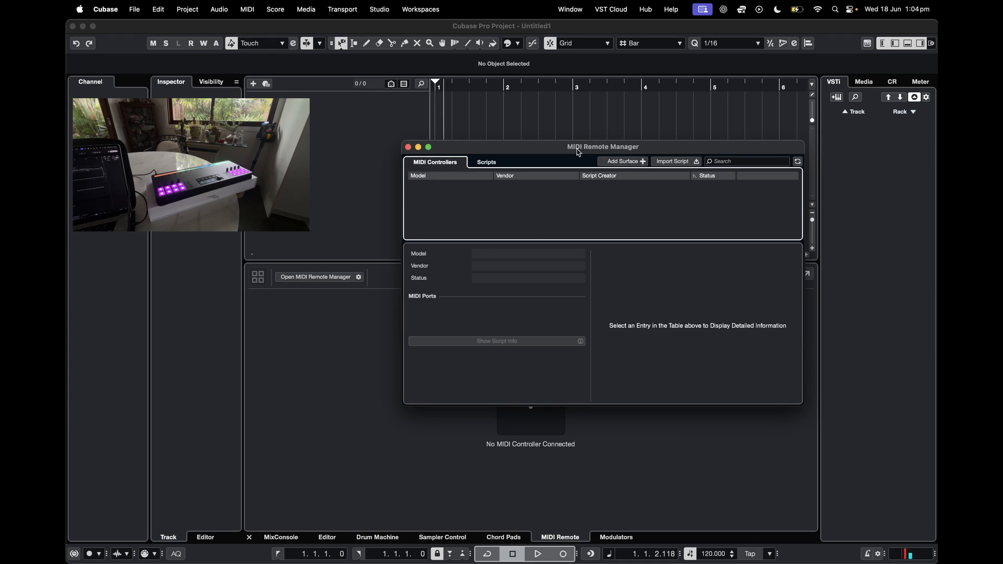
pyautogui.click(628, 163)
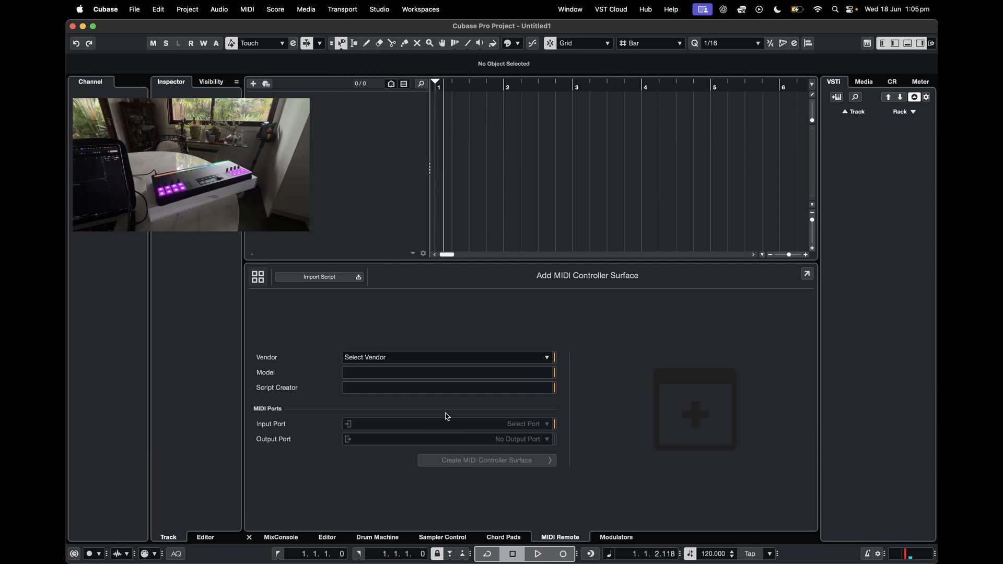
pyautogui.click(348, 281)
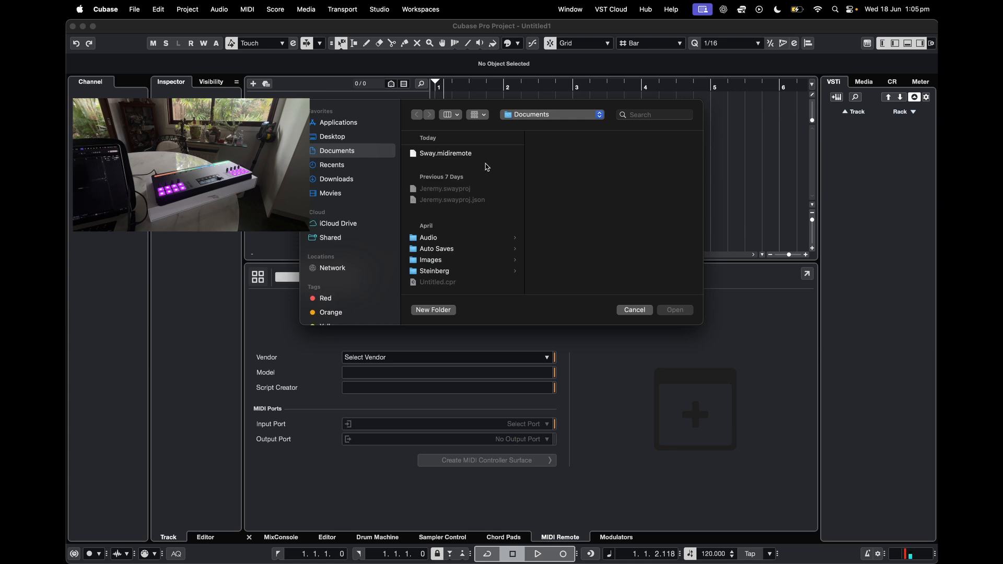
pyautogui.click(460, 156)
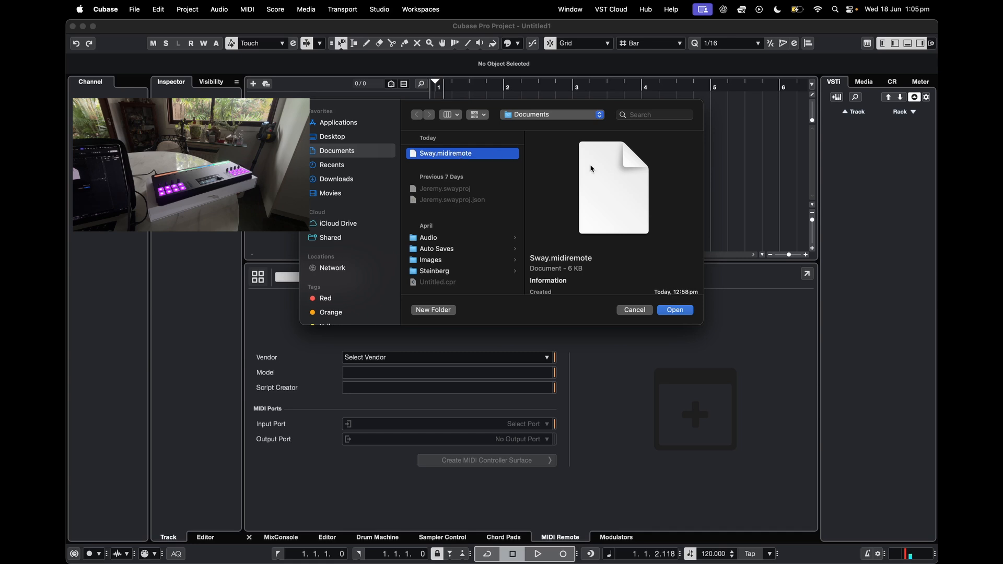
pyautogui.click(674, 310)
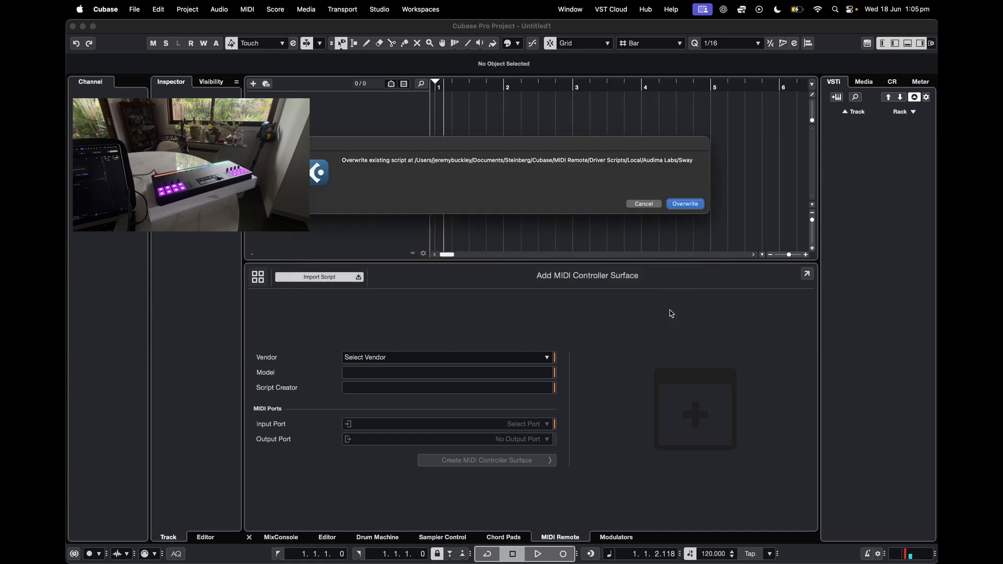
pyautogui.click(680, 206)
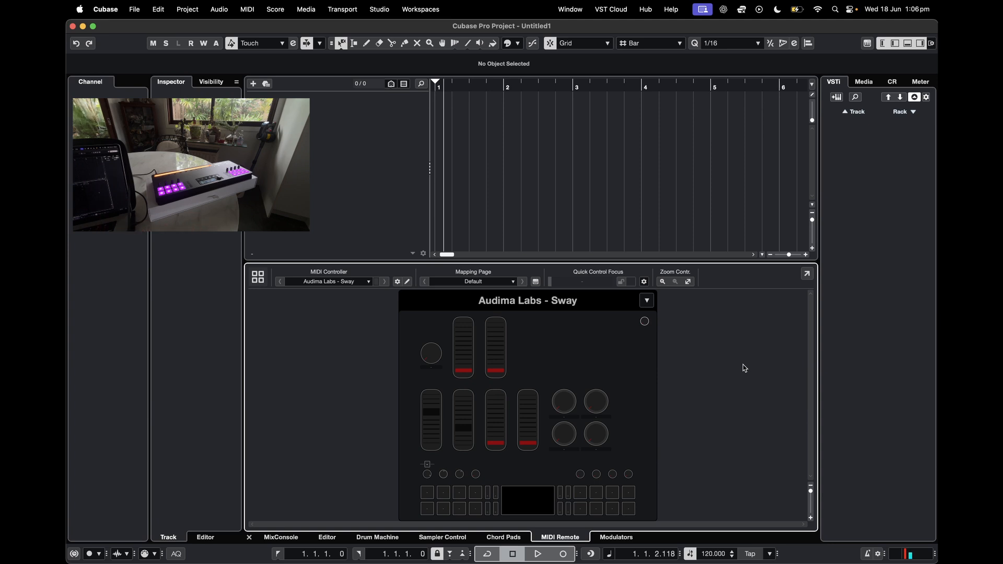
# Step: Add one instrument track using Serum with all MIDI inputs and Stereo Out
pyautogui.rightClick(379, 115)
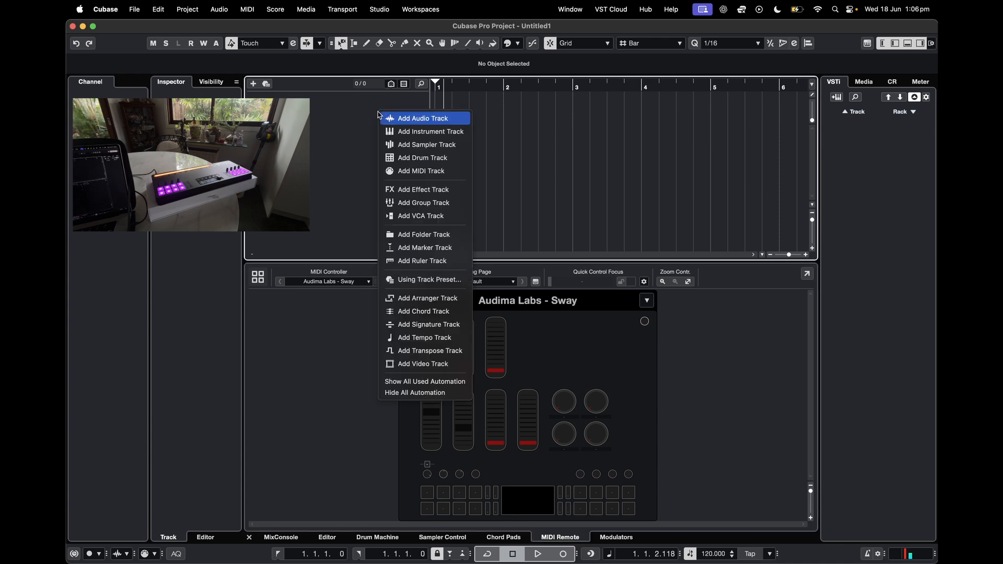
pyautogui.click(448, 131)
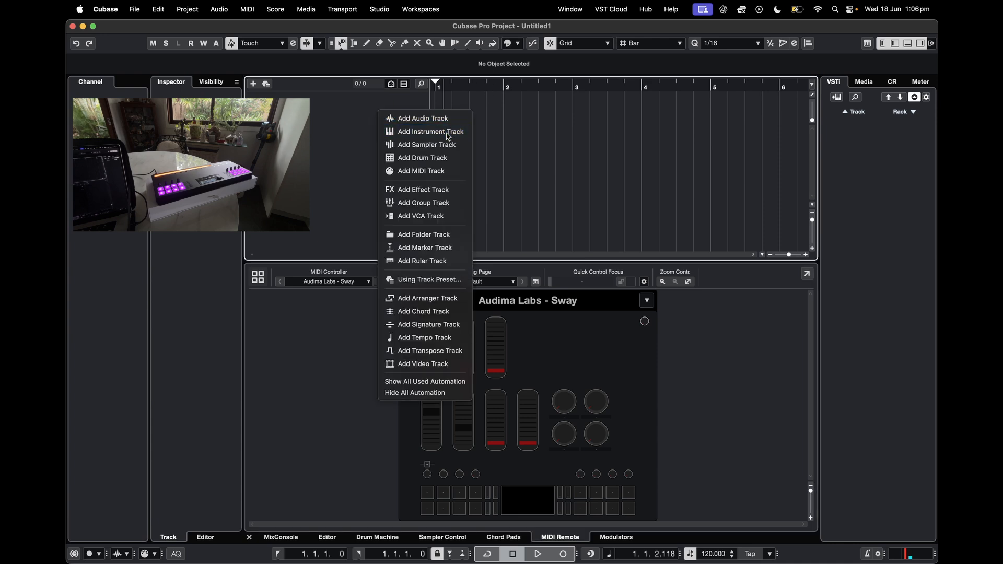
pyautogui.click(530, 191)
pyautogui.click(529, 194)
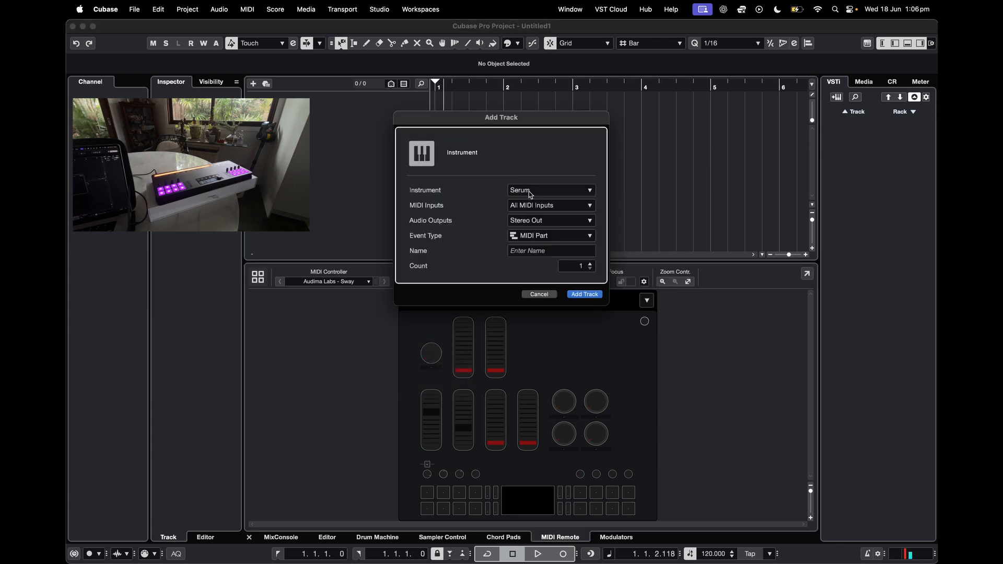
pyautogui.click(583, 295)
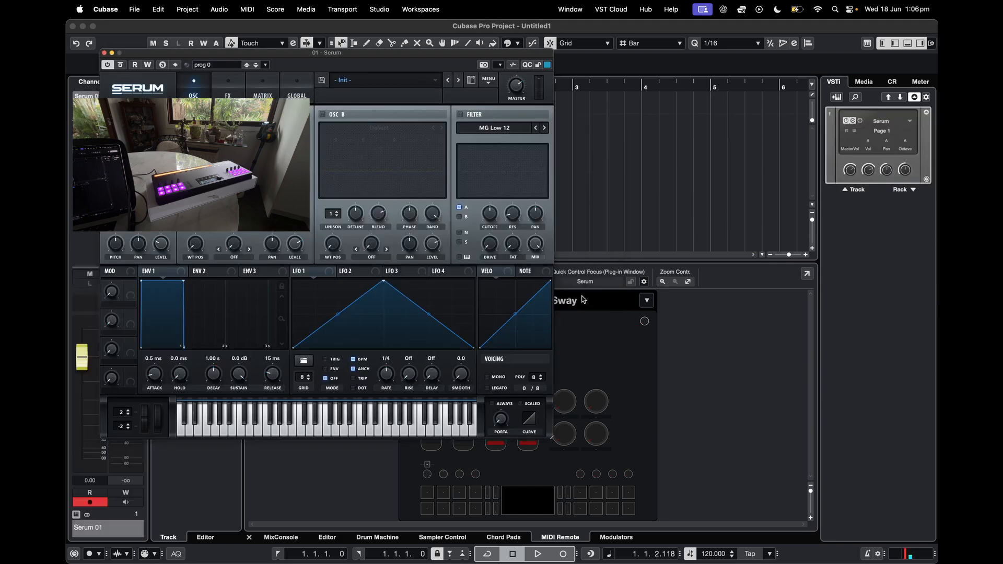
# Step: Turn on Serum's MG Low 12 filter, touch its cutoff and close the plug-in window
pyautogui.moveTo(276, 56); pyautogui.dragTo(489, 52)
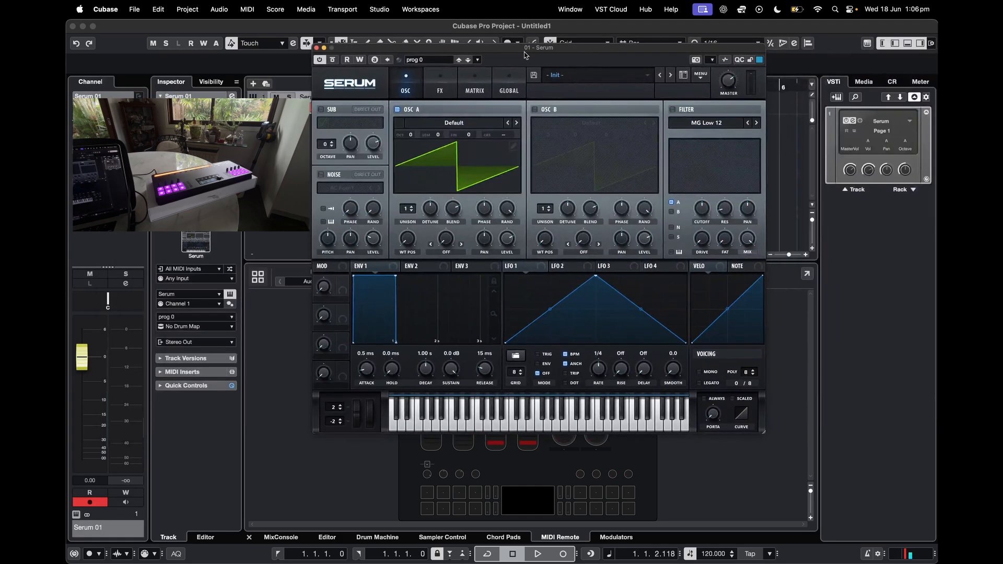
pyautogui.click(673, 110)
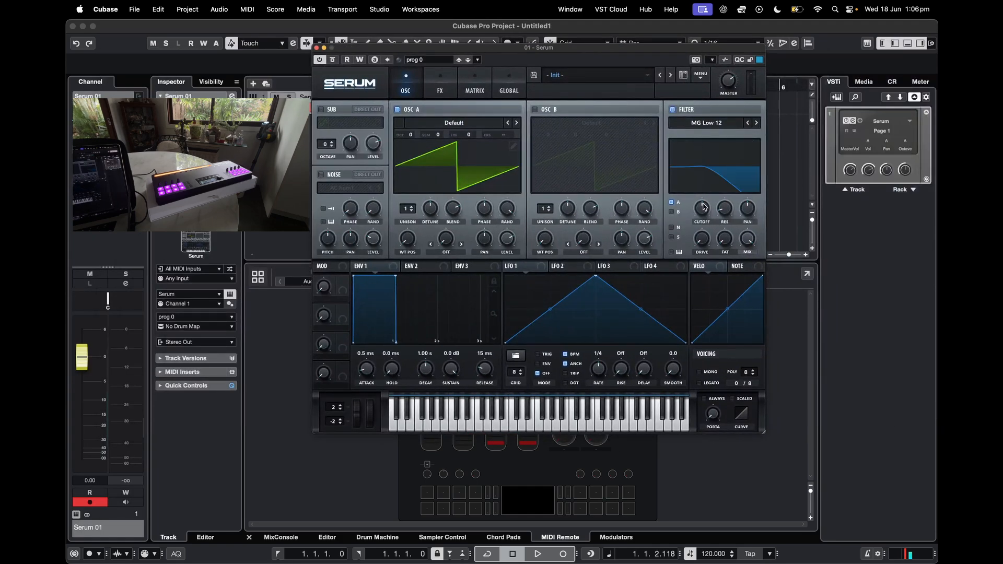
pyautogui.moveTo(703, 207)
pyautogui.mouseDown()
pyautogui.moveTo(705, 224)
pyautogui.moveTo(704, 187)
pyautogui.moveTo(706, 208)
pyautogui.mouseUp()
pyautogui.moveTo(398, 47); pyautogui.dragTo(610, 34)
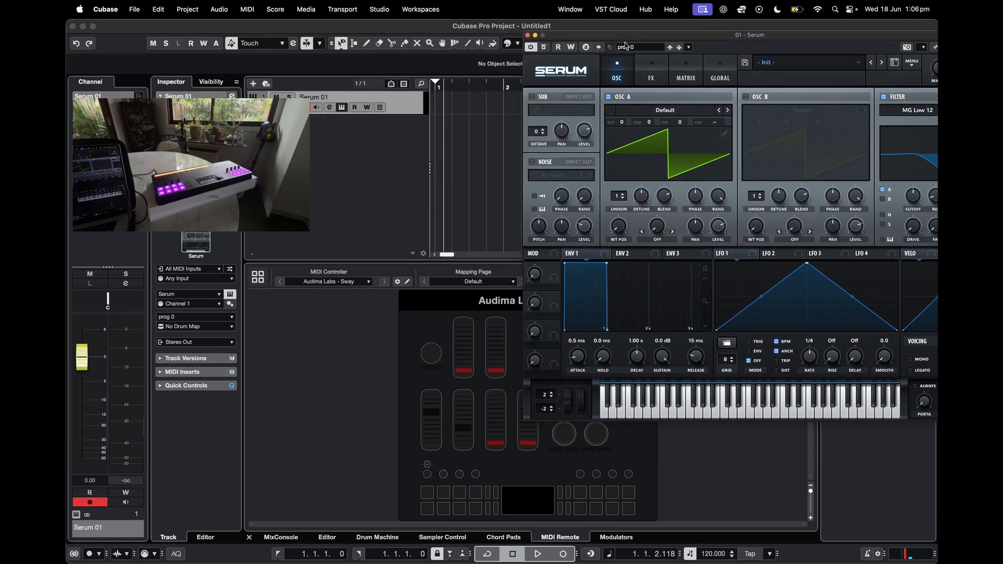
pyautogui.click(377, 184)
pyautogui.click(529, 39)
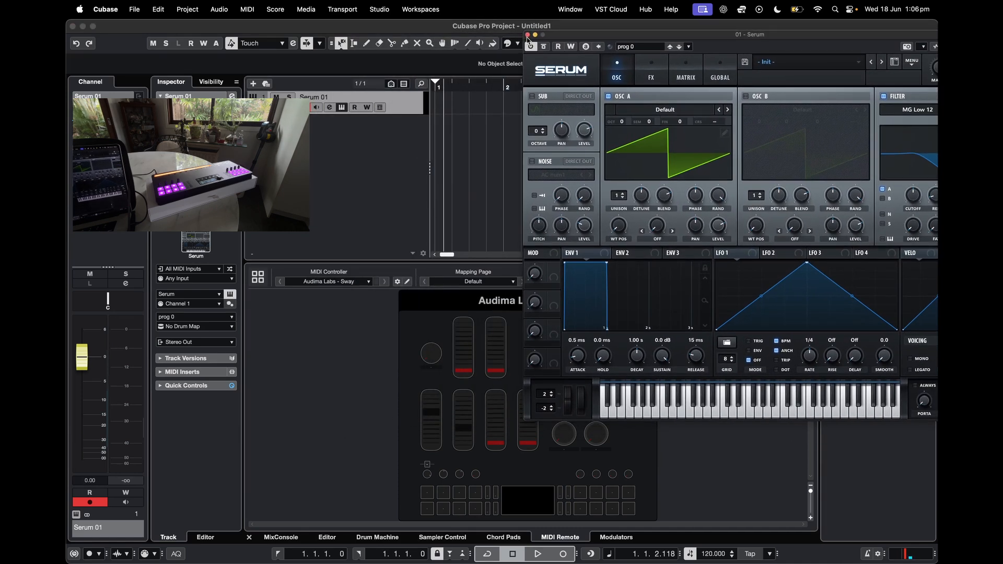
pyautogui.click(529, 36)
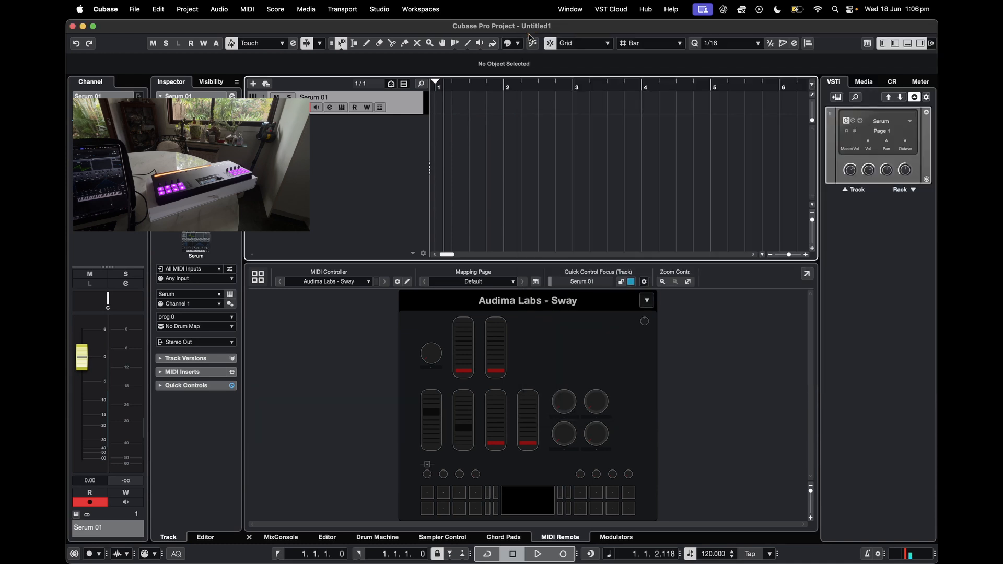
# Step: Open the MIDI Remote Mapping Assistant for the Sway and place it clear of the Serum track
pyautogui.click(537, 282)
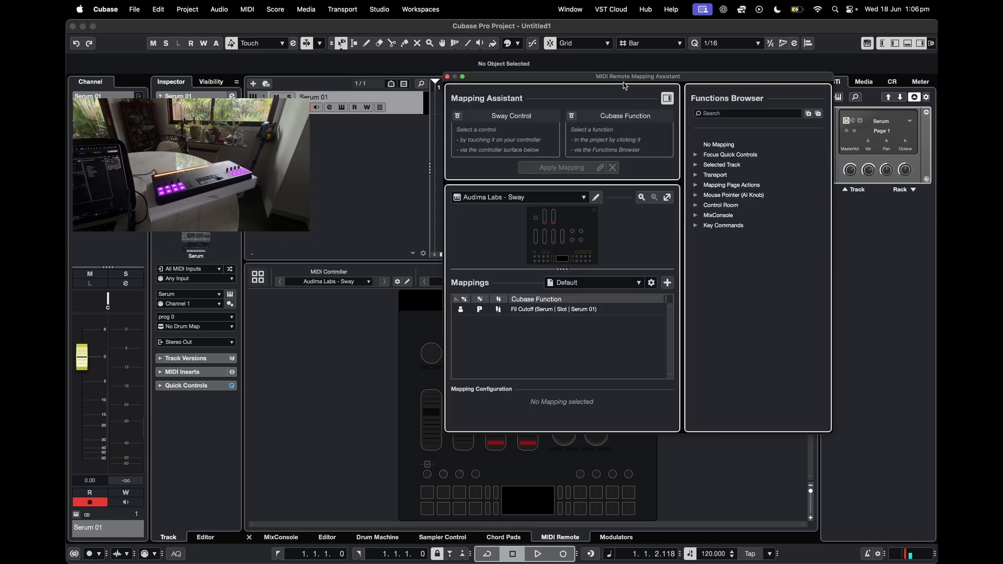
pyautogui.moveTo(632, 79); pyautogui.dragTo(610, 82)
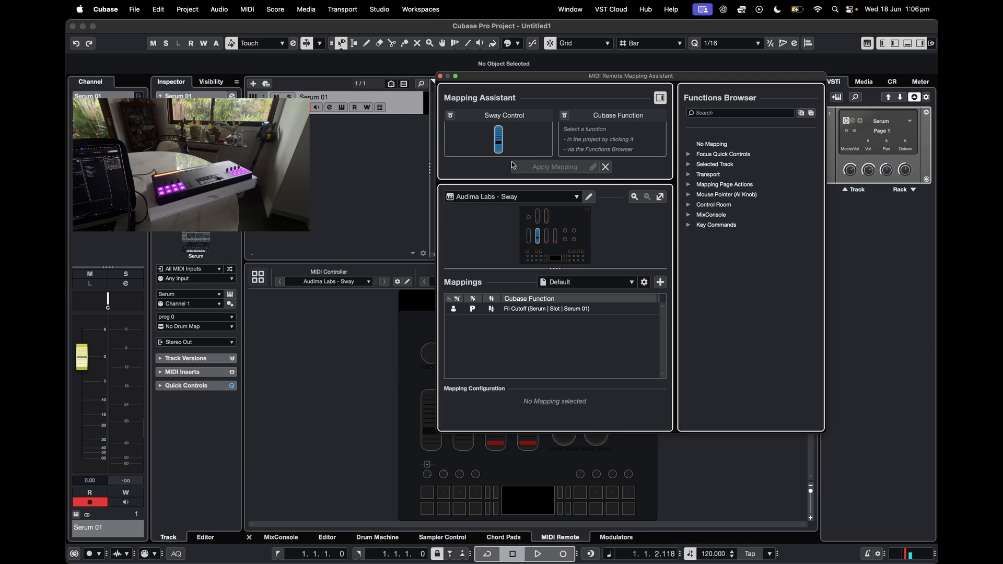
pyautogui.moveTo(602, 76); pyautogui.dragTo(605, 170)
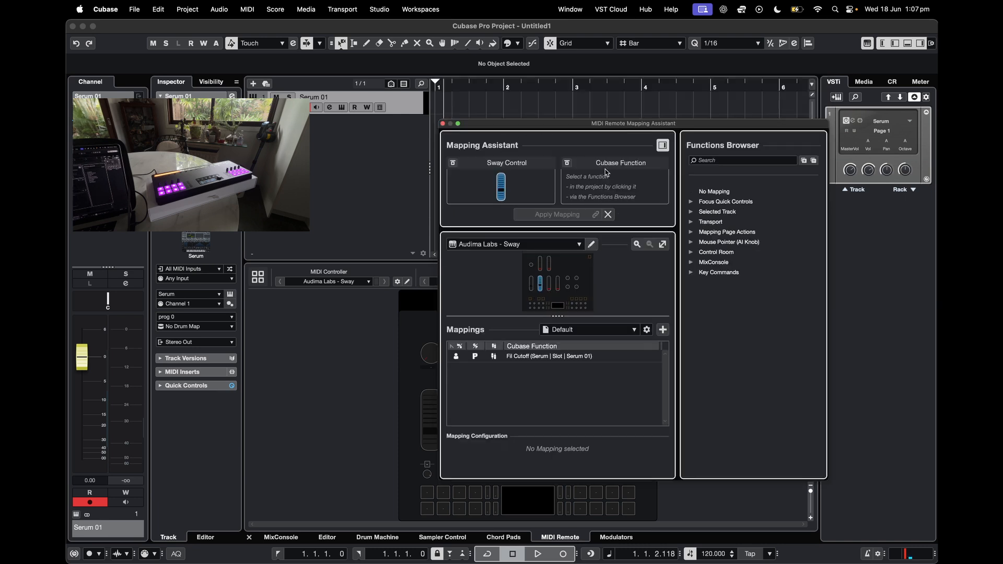
# Step: Reopen Serum and map the second lower-row Sway fader to its filter cutoff (Fil Cutoff)
pyautogui.click(394, 102)
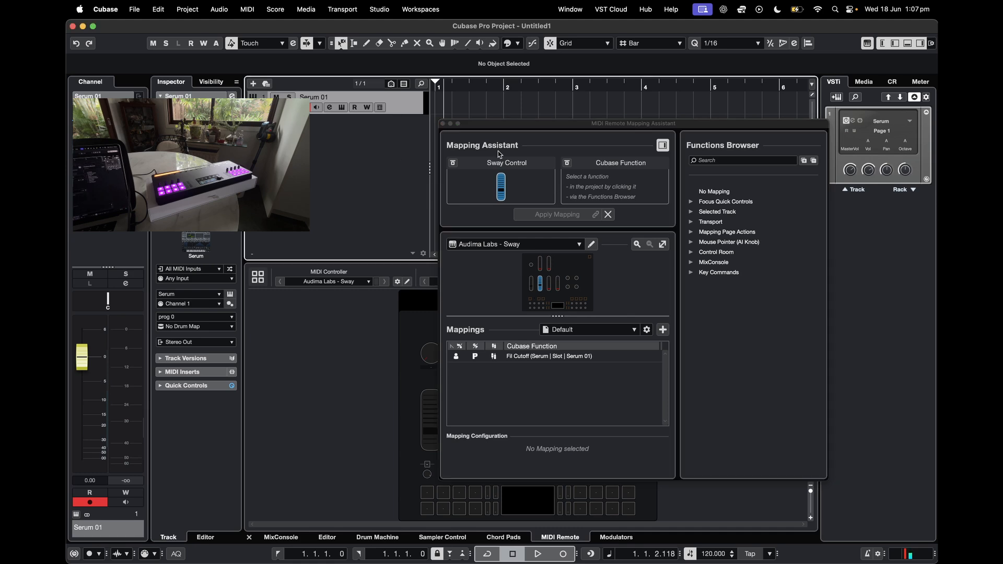
pyautogui.click(187, 260)
pyautogui.moveTo(787, 62); pyautogui.dragTo(626, 53)
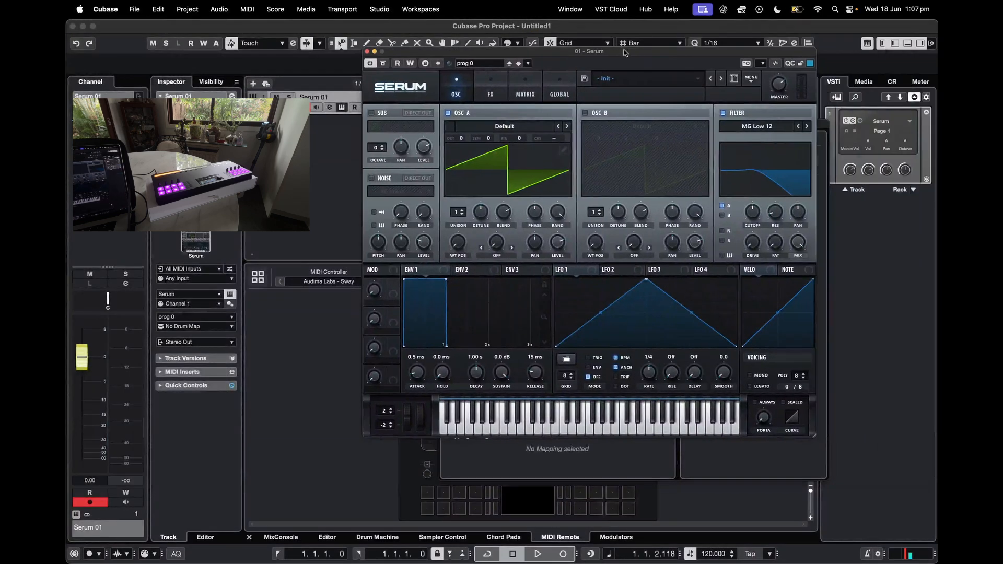
pyautogui.moveTo(752, 213); pyautogui.dragTo(751, 199)
pyautogui.moveTo(652, 54); pyautogui.dragTo(369, 108)
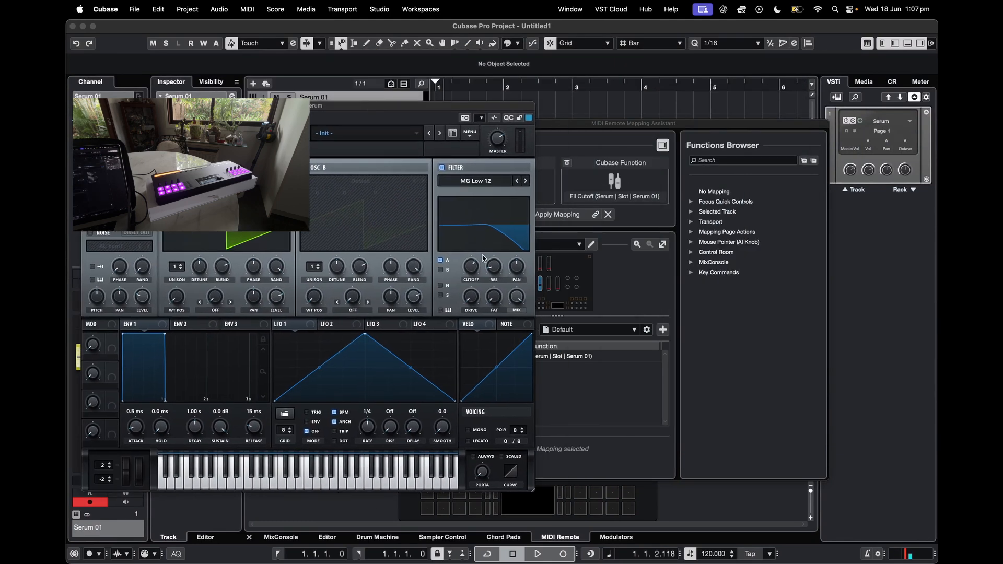
pyautogui.moveTo(472, 269)
pyautogui.mouseDown()
pyautogui.moveTo(471, 256)
pyautogui.moveTo(506, 267)
pyautogui.moveTo(494, 245)
pyautogui.moveTo(496, 260)
pyautogui.moveTo(473, 284)
pyautogui.mouseUp()
pyautogui.click(519, 271)
pyautogui.moveTo(448, 109); pyautogui.dragTo(358, 72)
pyautogui.click(557, 214)
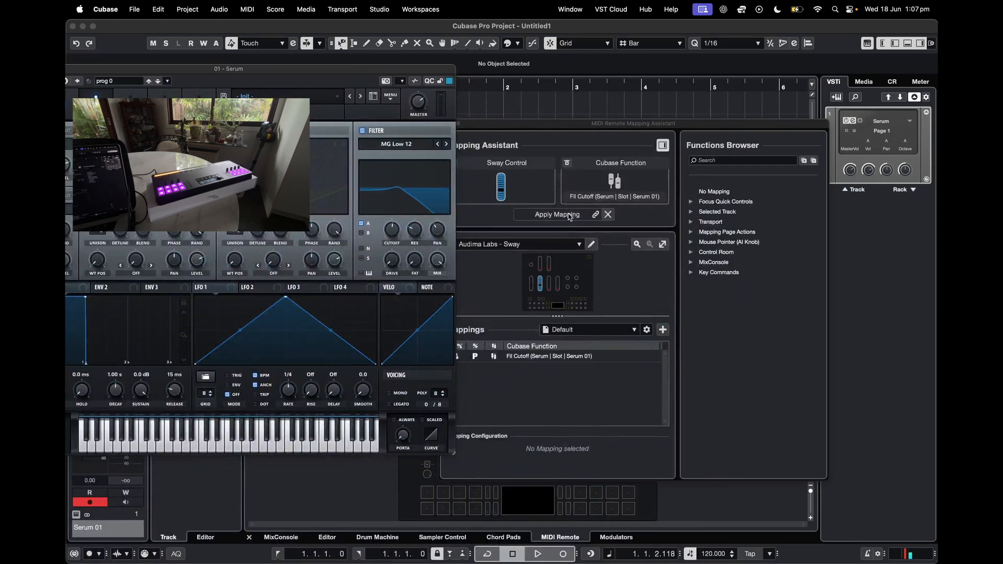
# Step: Map the first lower-row Sway fader to the mix of Serum's reverb effect (Verb Wet) with the Mapping Assistant
pyautogui.moveTo(285, 73); pyautogui.dragTo(349, 65)
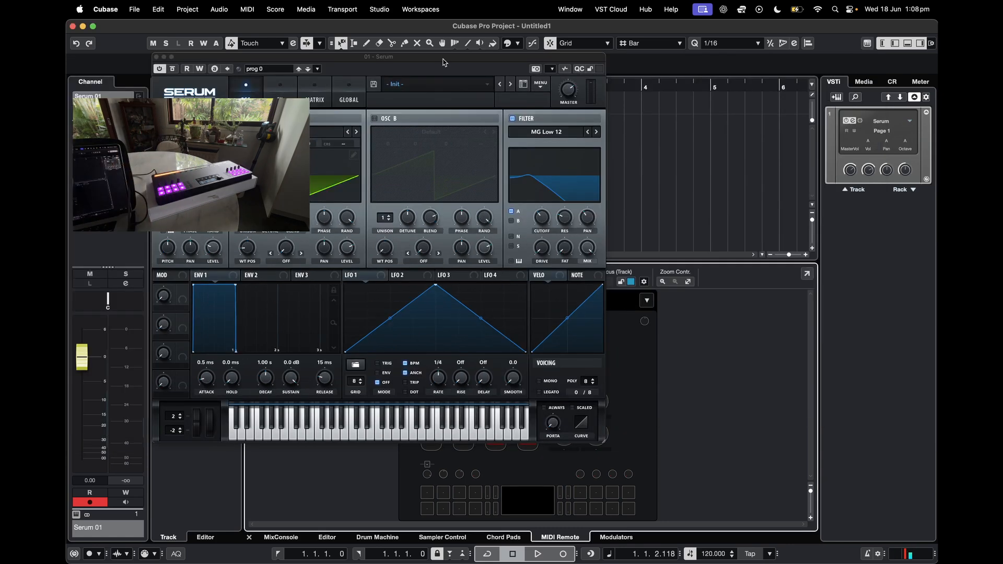
pyautogui.moveTo(444, 62); pyautogui.dragTo(359, 42)
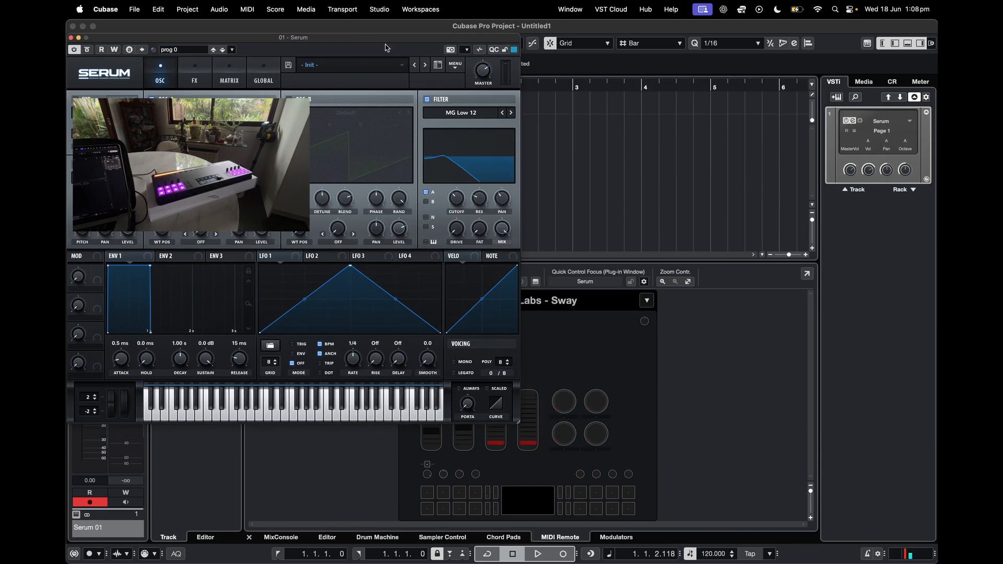
pyautogui.click(535, 283)
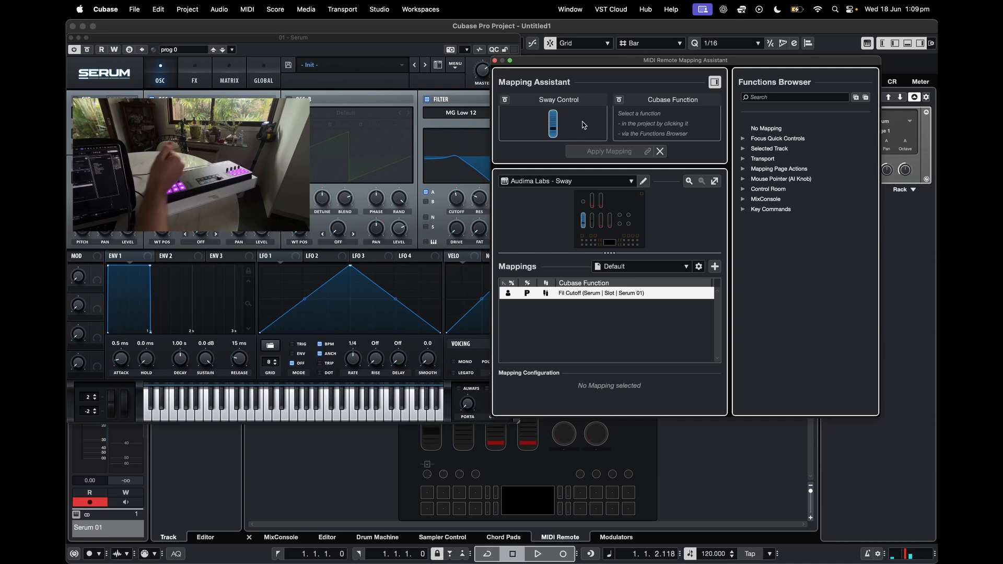
pyautogui.click(201, 75)
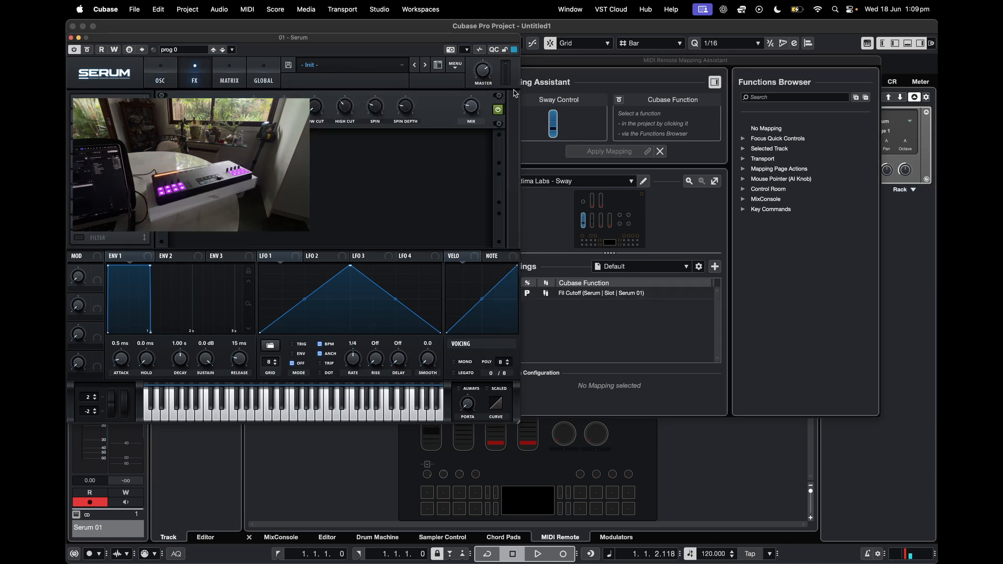
pyautogui.click(475, 107)
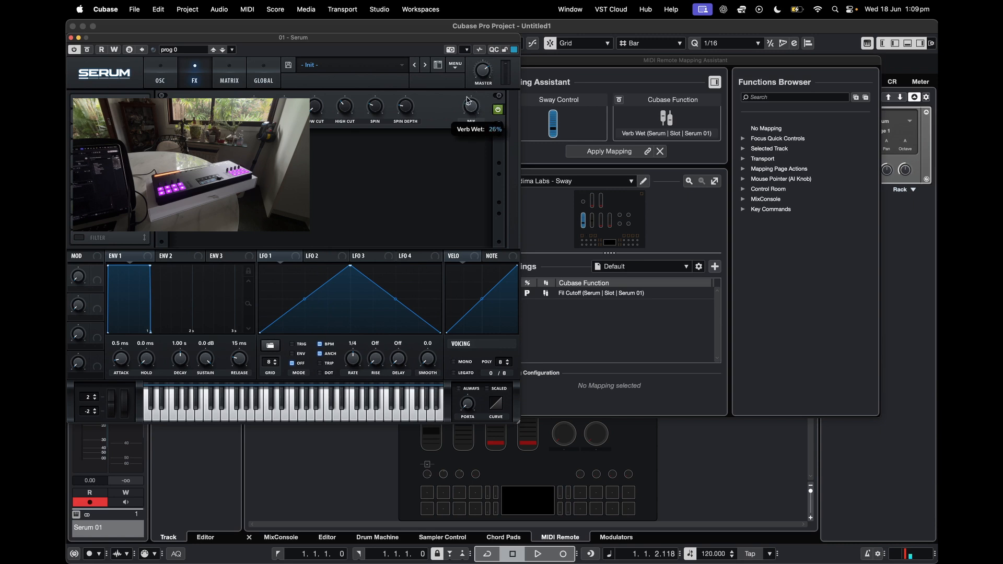
pyautogui.click(616, 62)
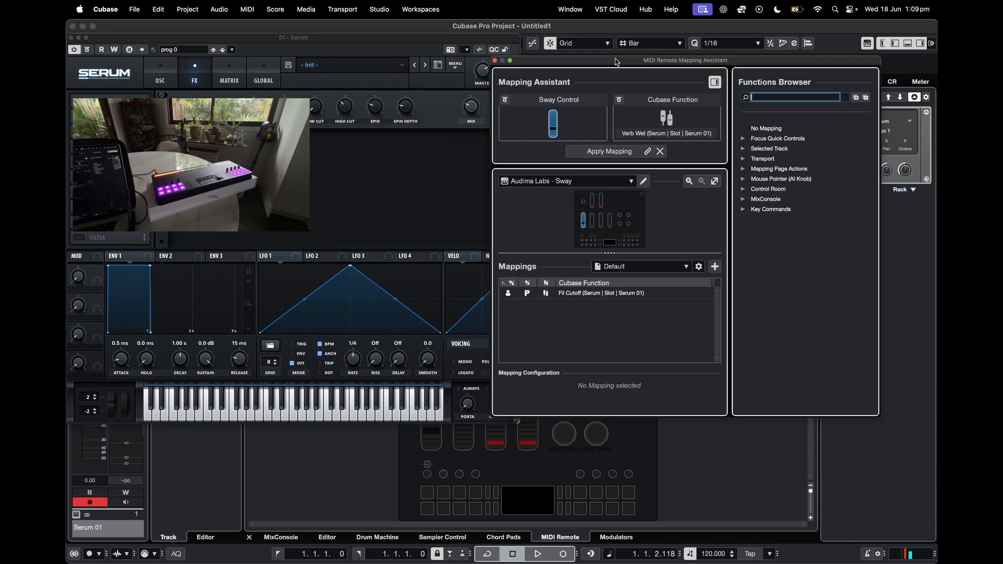
pyautogui.click(611, 151)
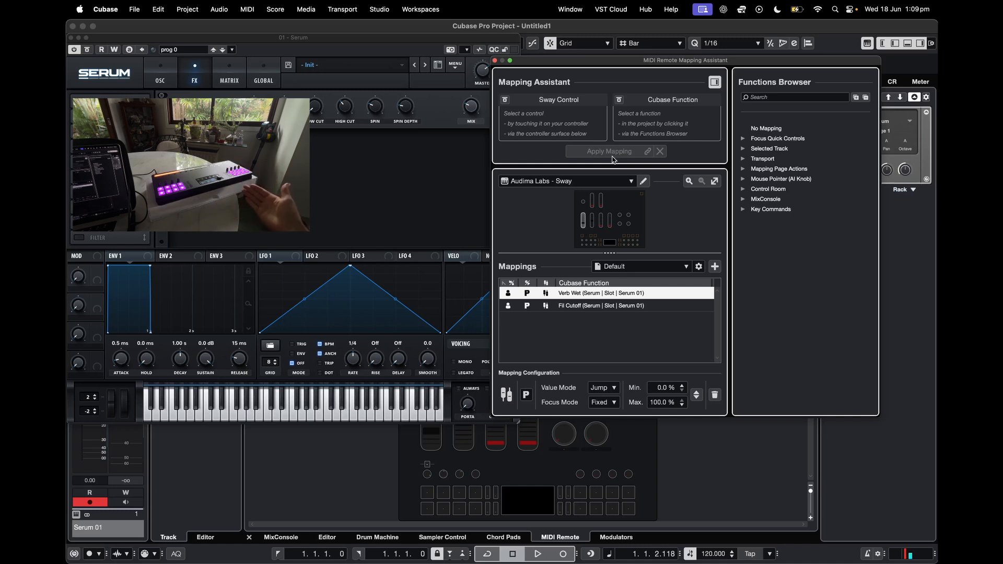
# Step: Show Serum's oscillator page to check the filter's response, and return to the project's Sway controller surface
pyautogui.click(325, 39)
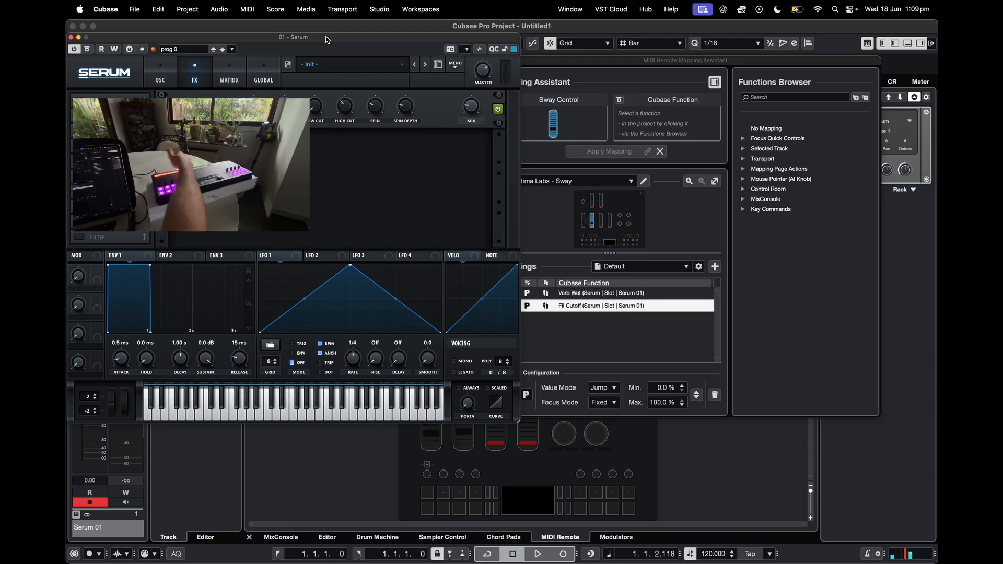
pyautogui.moveTo(287, 41); pyautogui.dragTo(537, 38)
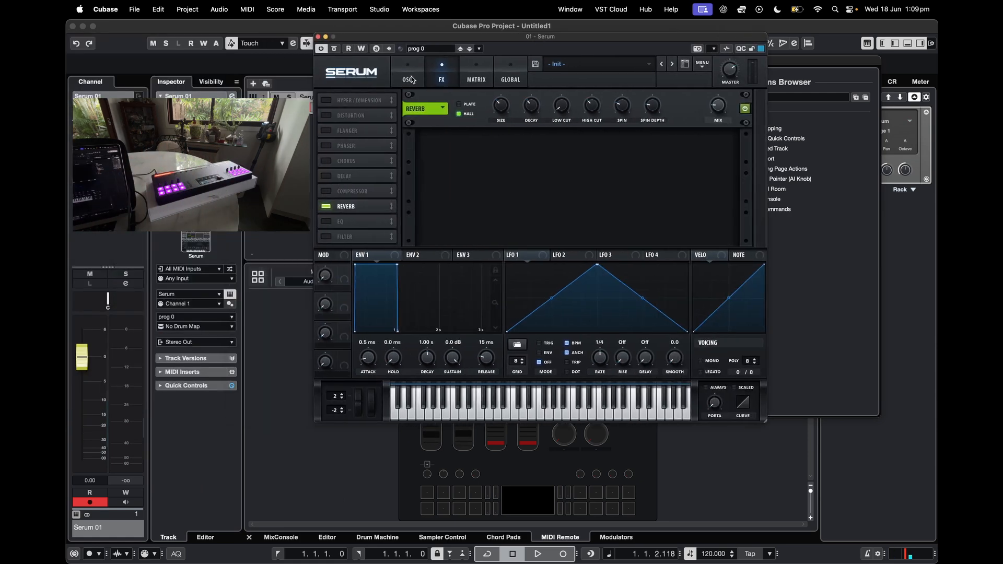
pyautogui.click(411, 73)
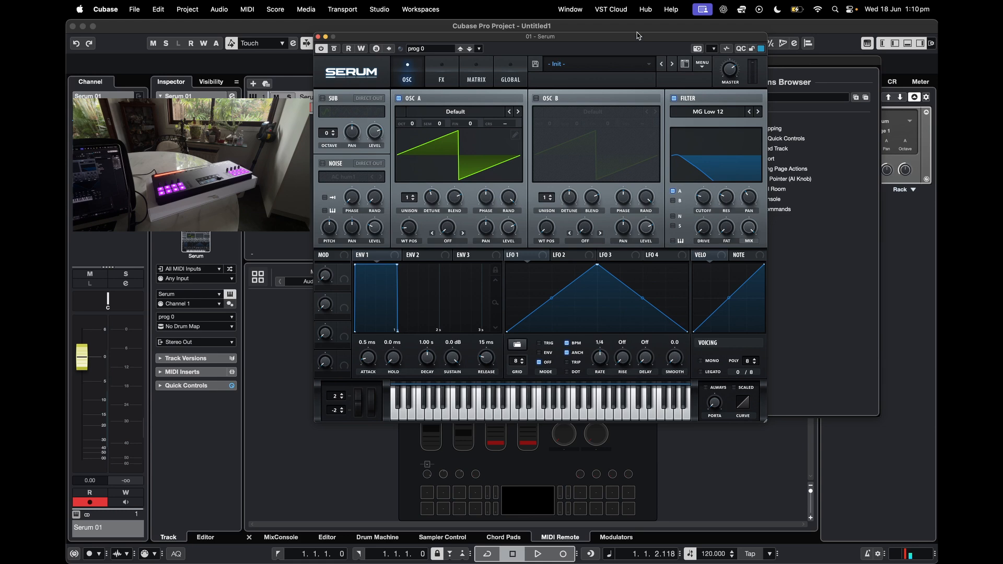
pyautogui.click(833, 83)
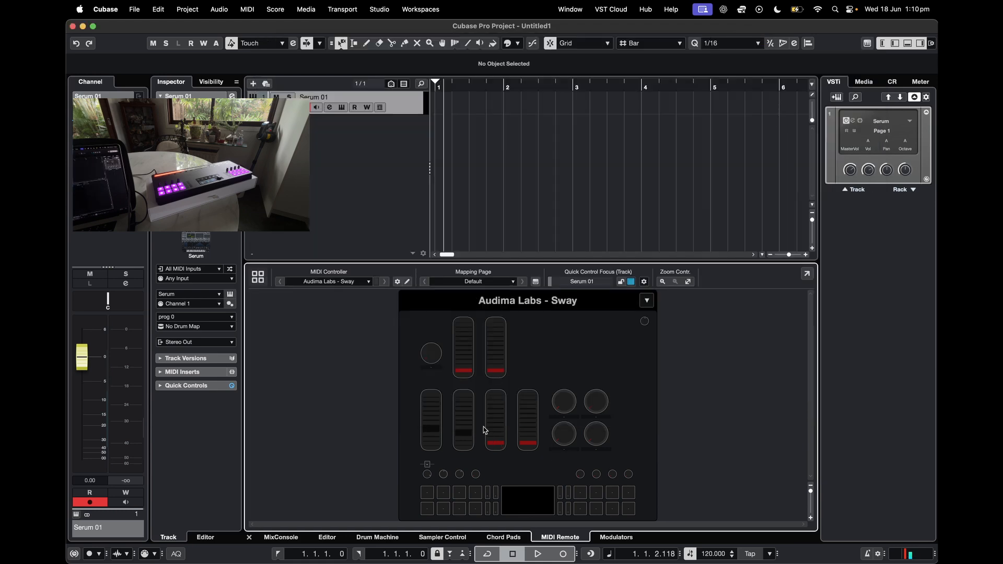